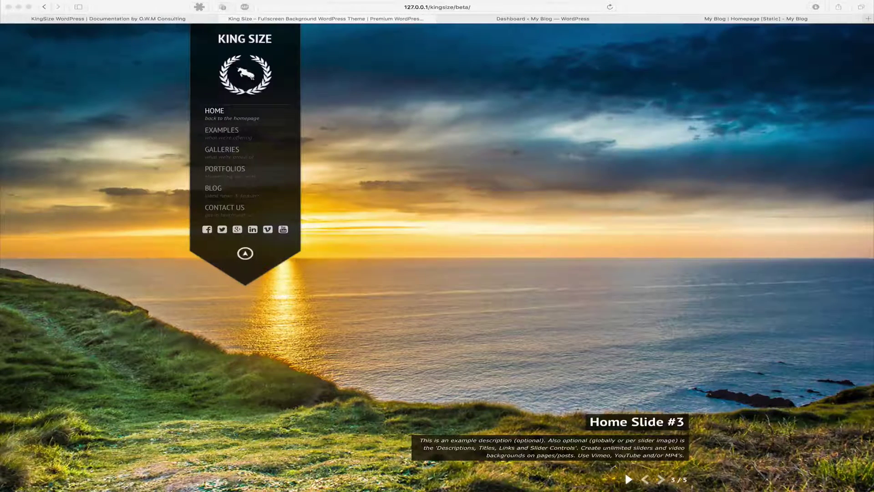
Step: From the WordPress dashboard, open the Pages > All Pages list
left_click(516, 19)
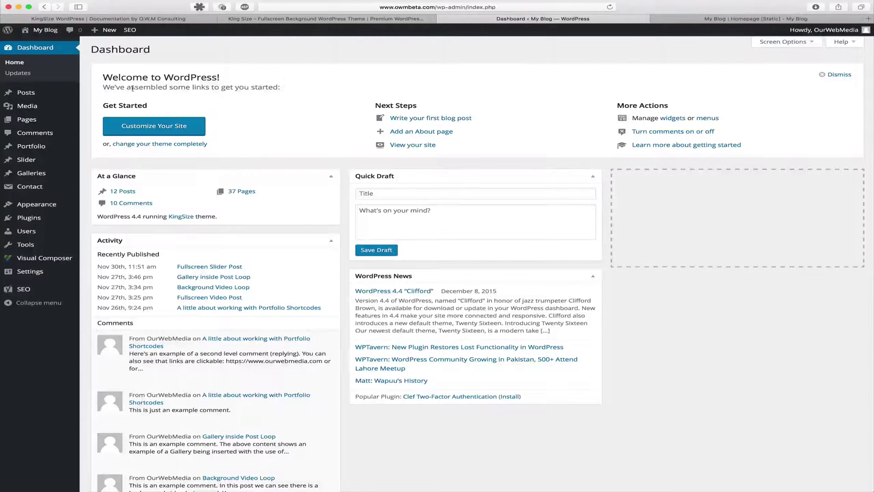
mouse_move(63, 118)
mouse_move(36, 119)
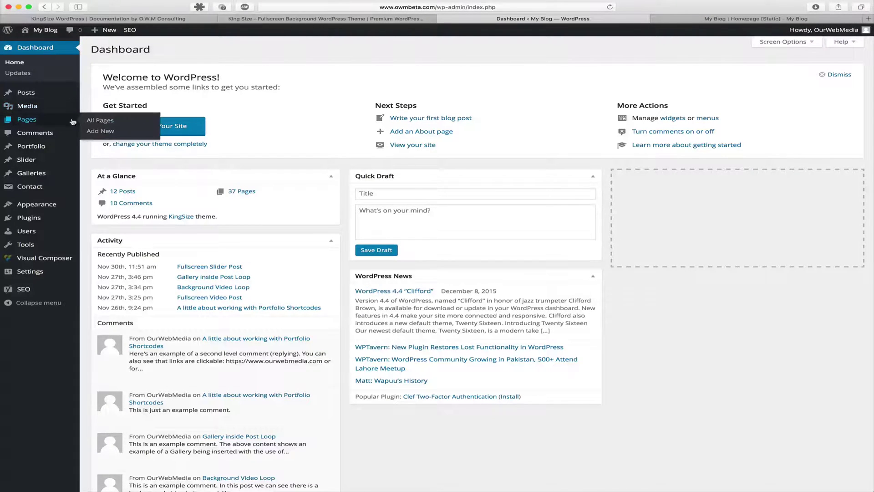
left_click(89, 121)
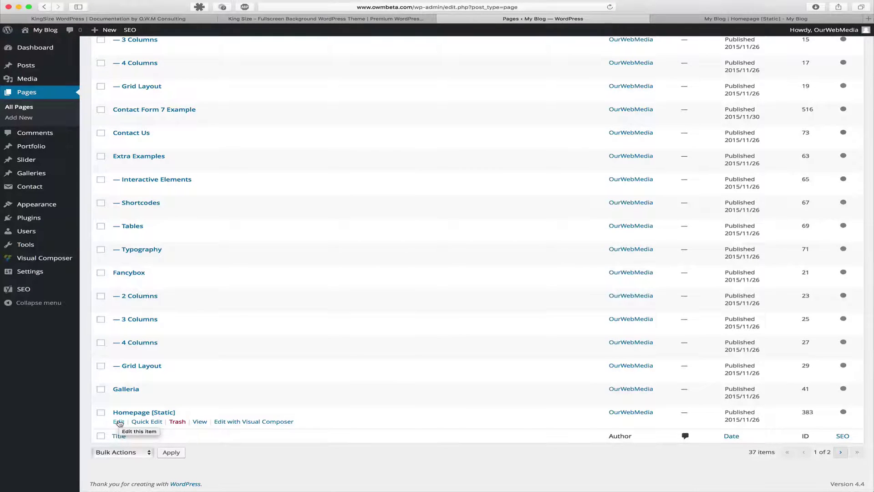
Step: Open Homepage [Static] in the page editor and select its title, then its empty content area
left_click(119, 423)
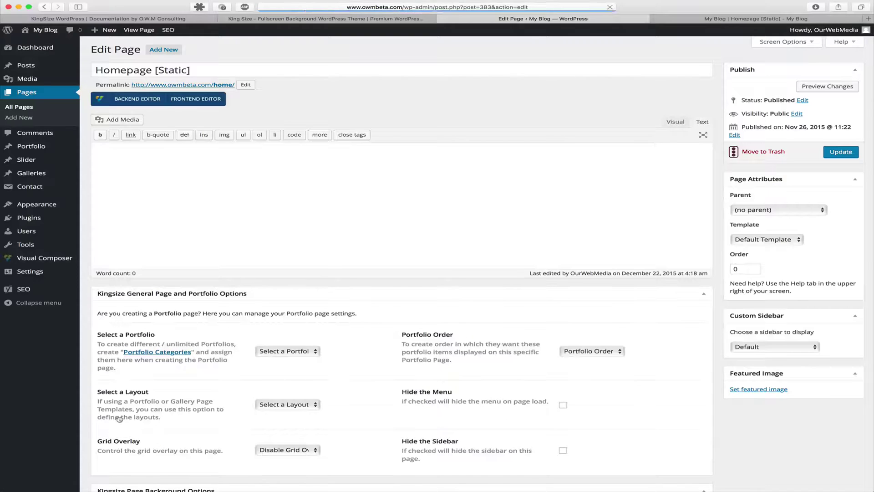
triple_click(97, 69)
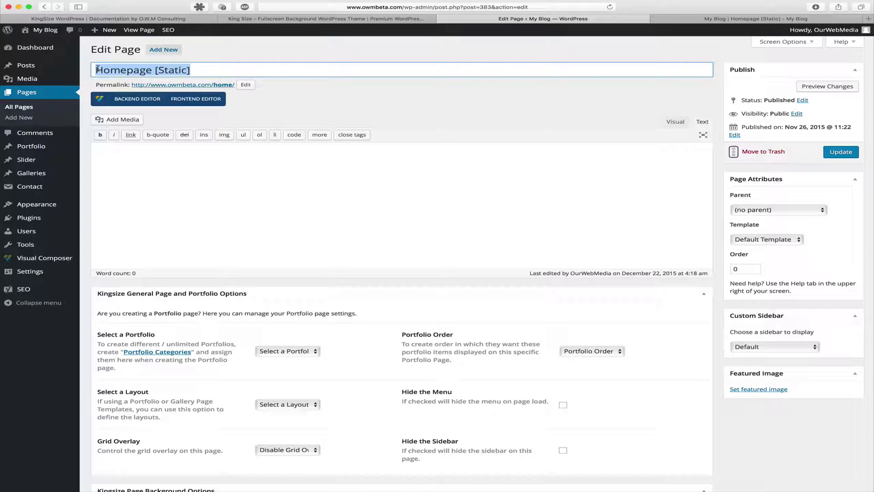
left_click(221, 159)
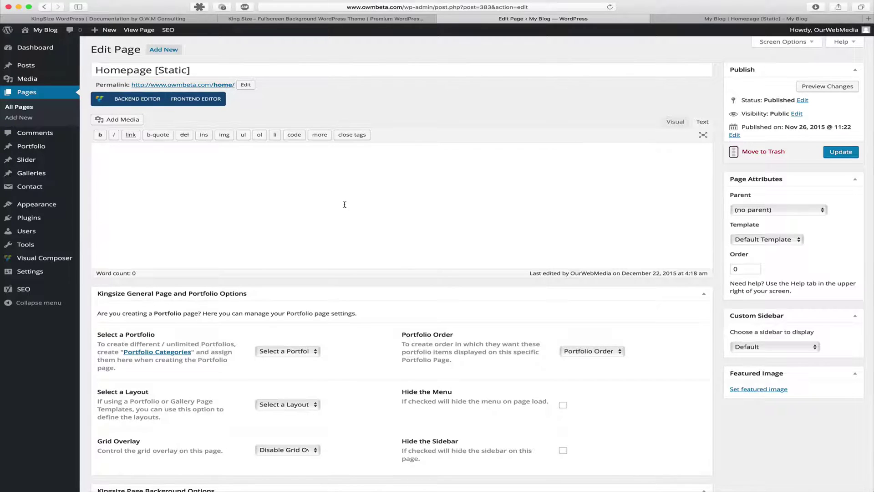
Step: In Kingsize Page Background Options, choose Slider Background and Permanently Hide the Body
scroll(362, 241, "down", 1)
scroll(363, 240, "down", 5)
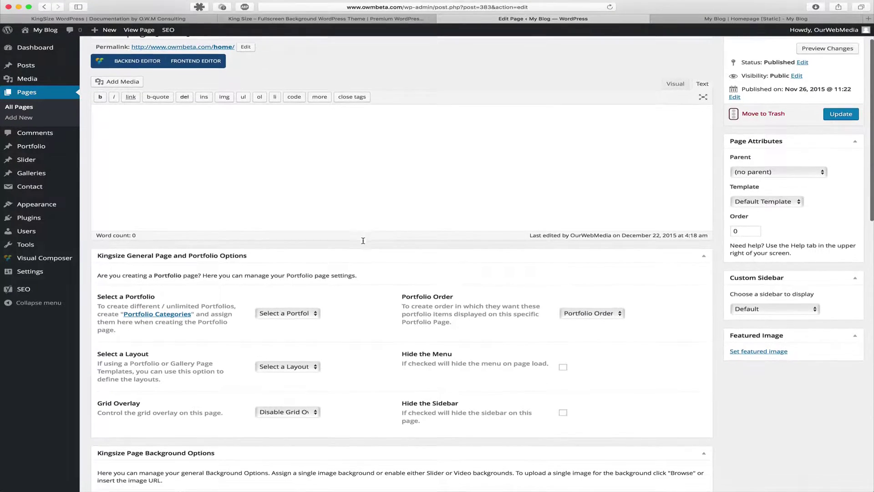
scroll(363, 243, "down", 5)
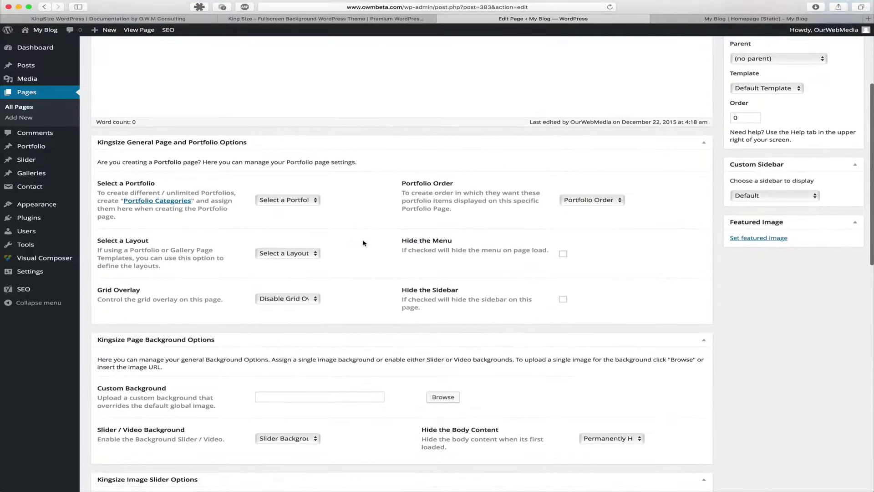
scroll(362, 243, "down", 1)
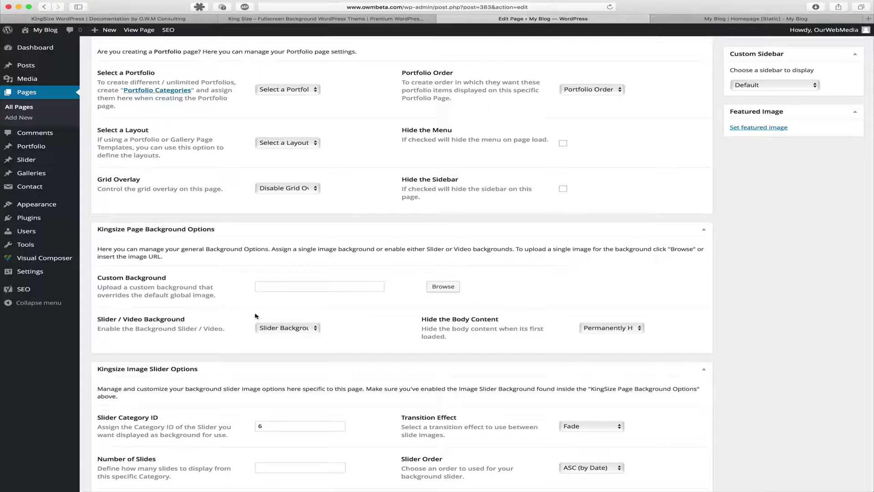
left_click(274, 328)
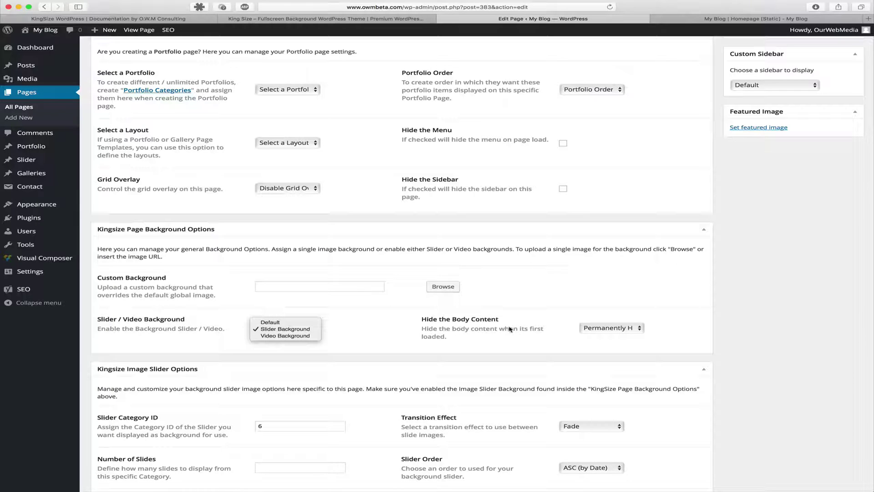
left_click(591, 329)
left_click(603, 328)
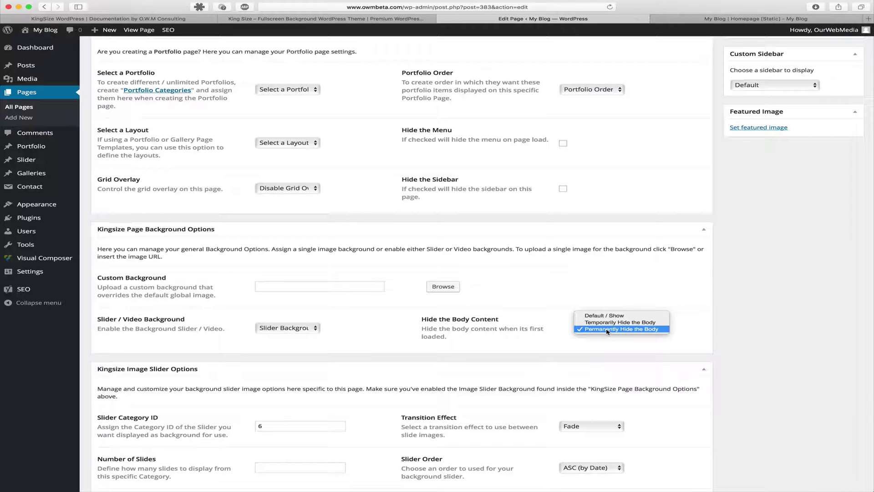
left_click(607, 329)
scroll(209, 327, "down", 3)
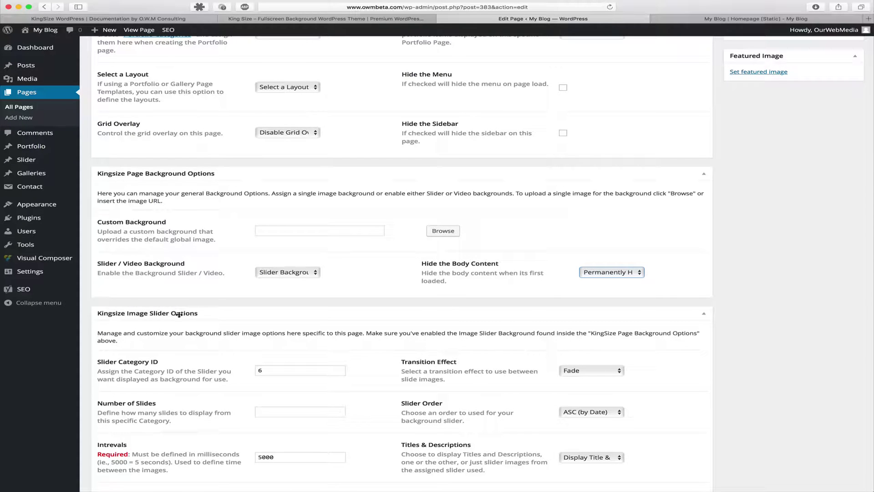
scroll(195, 315, "down", 1)
scroll(196, 315, "down", 1)
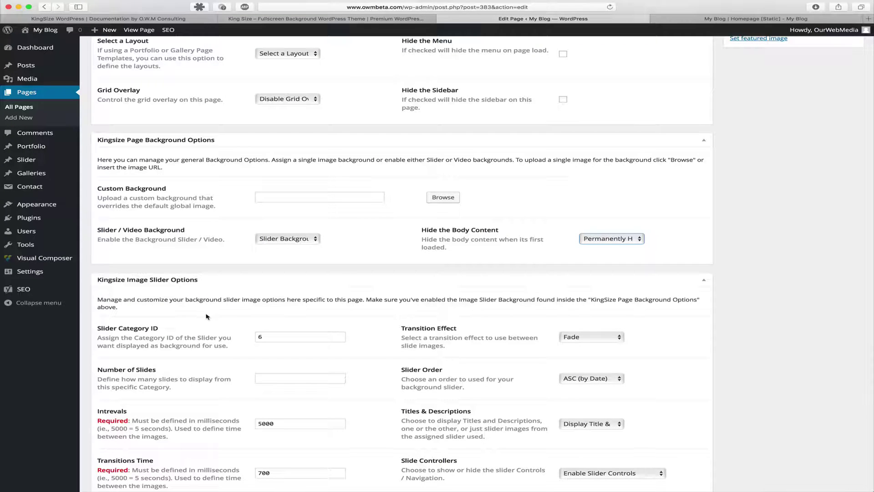
left_click(267, 335)
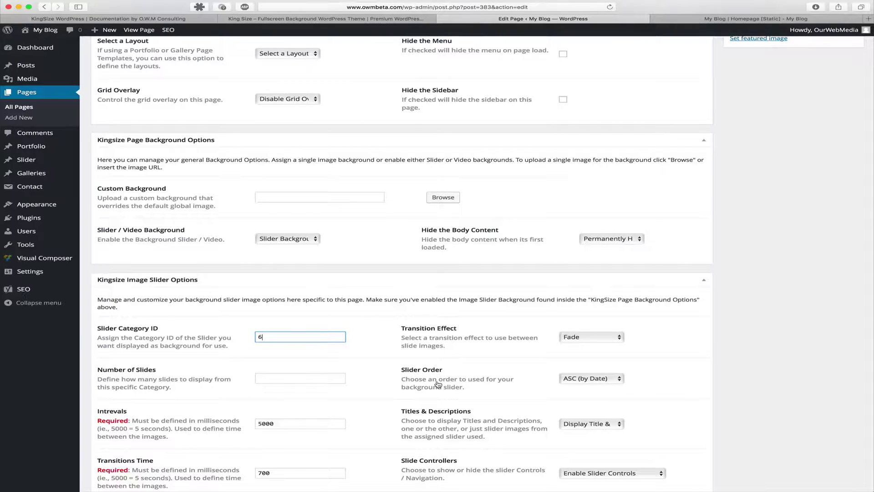
scroll(437, 385, "down", 2)
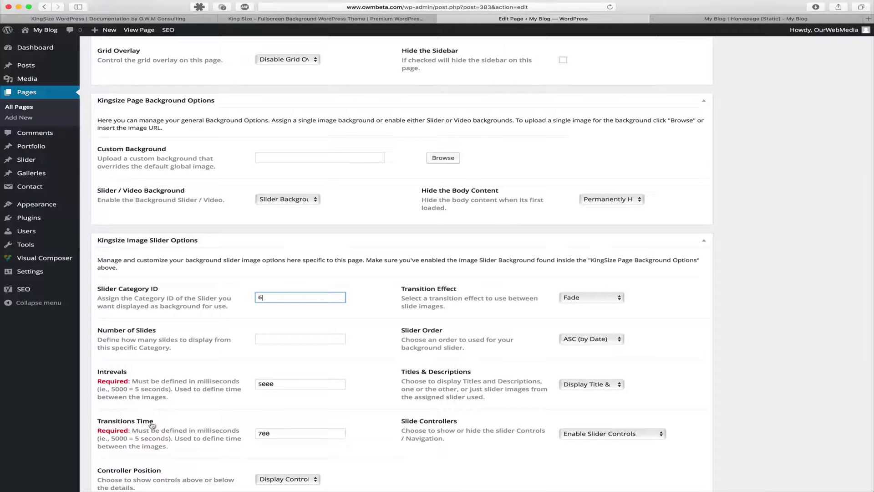
scroll(440, 376, "down", 2)
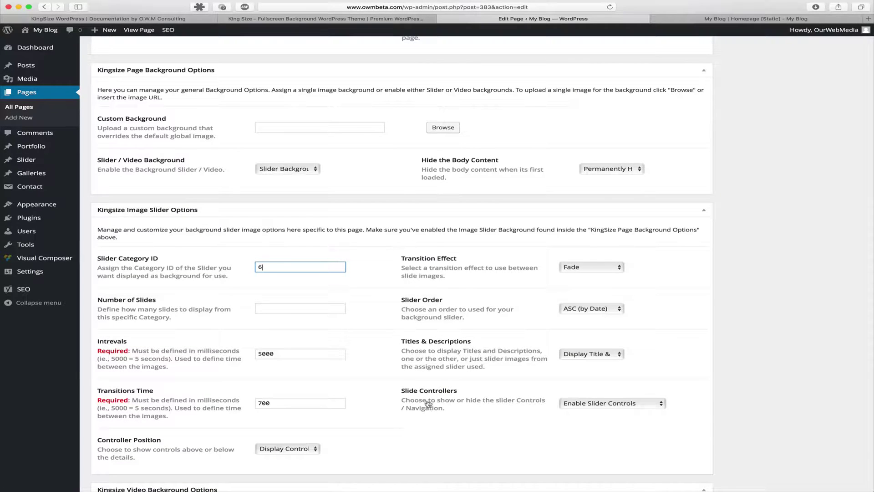
scroll(282, 396, "down", 3)
scroll(132, 402, "up", 2)
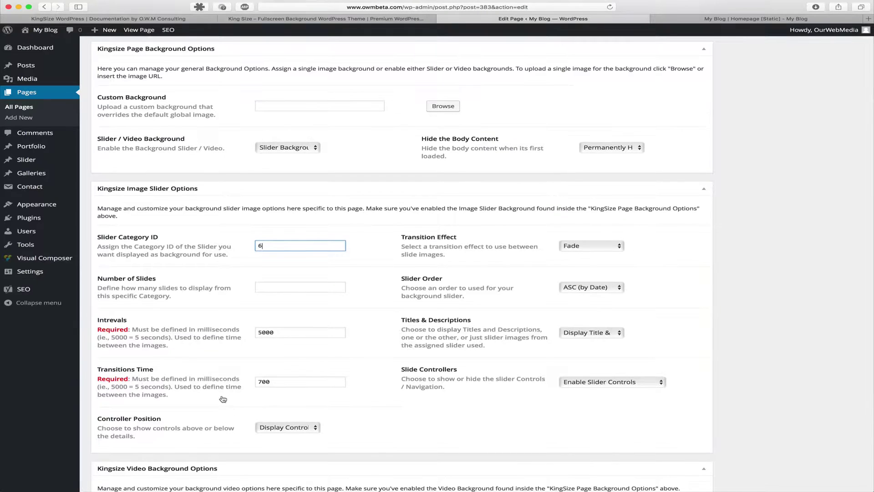
Step: Change the background type to Video Background and select the empty Video Background URL field
left_click(295, 146)
left_click(294, 154)
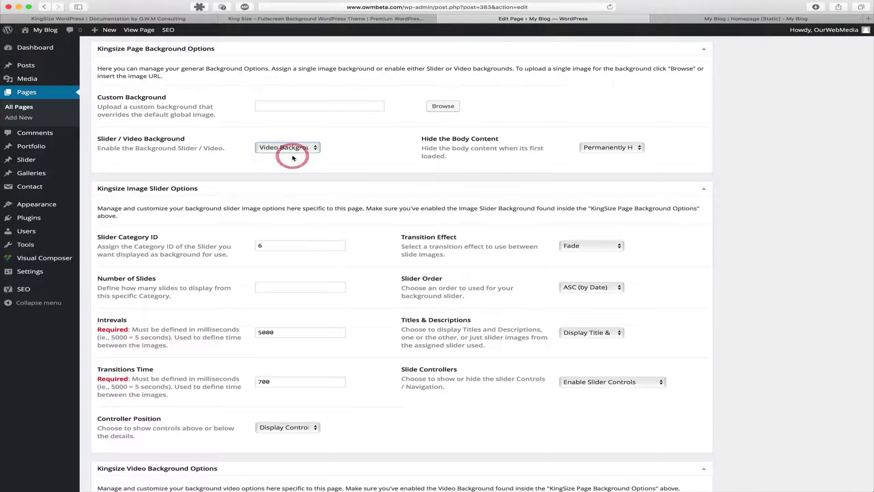
scroll(292, 198, "down", 4)
scroll(292, 197, "down", 4)
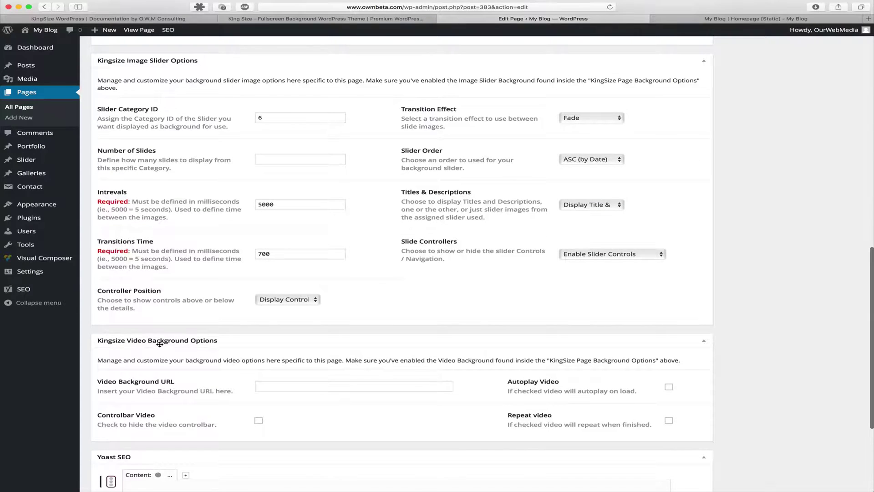
left_click(269, 387)
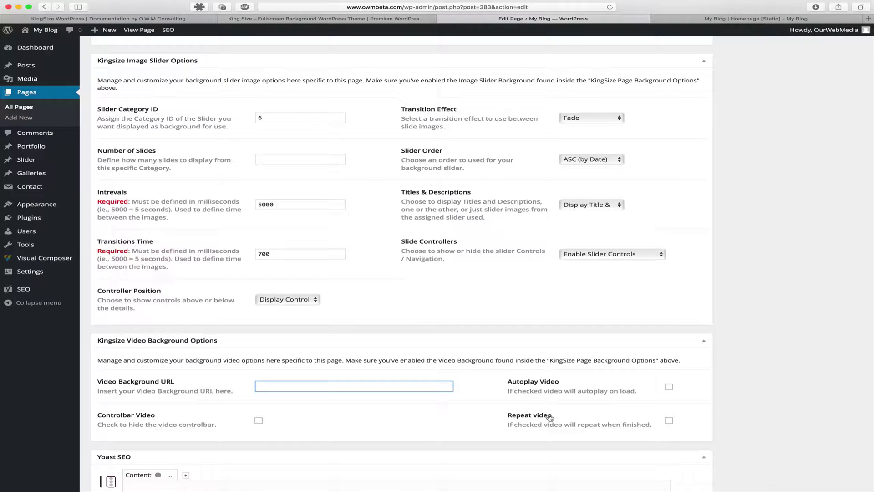
scroll(550, 417, "down", 1)
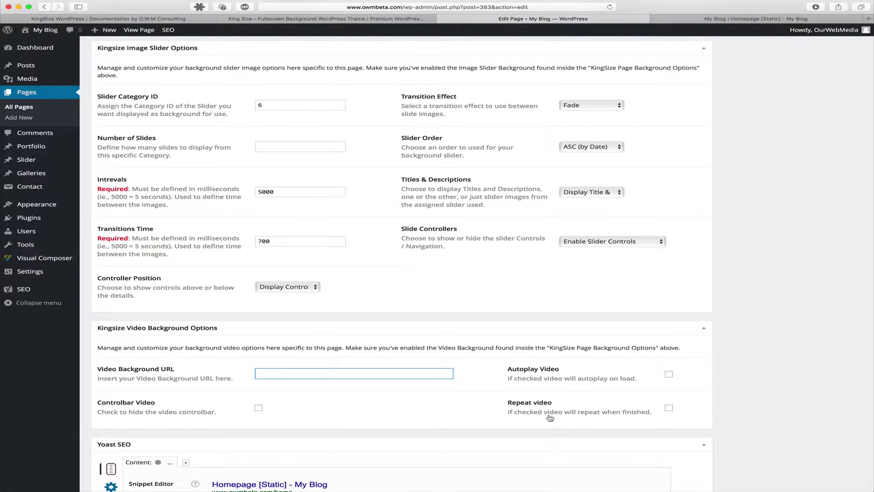
scroll(550, 417, "up", 15)
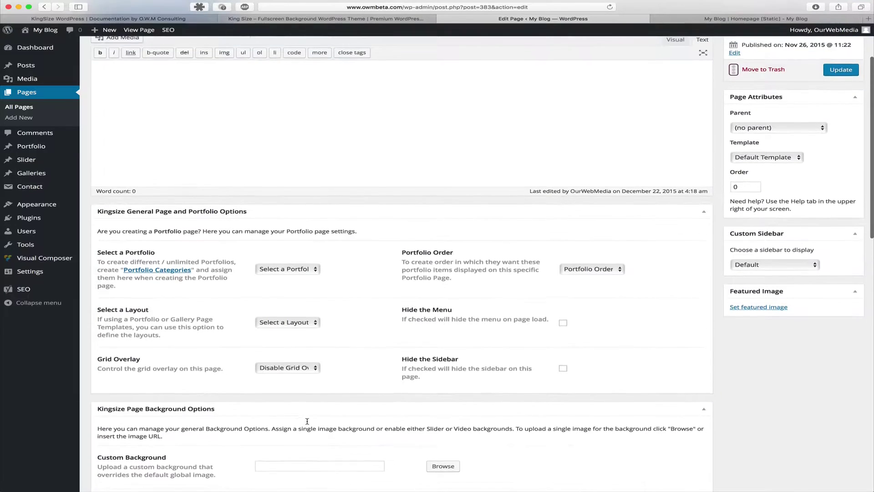
scroll(307, 421, "up", 4)
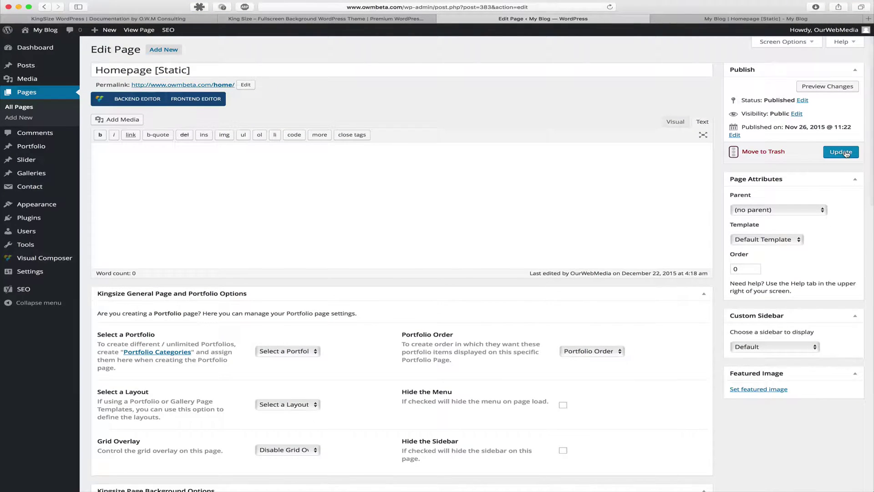
scroll(846, 153, "down", 1)
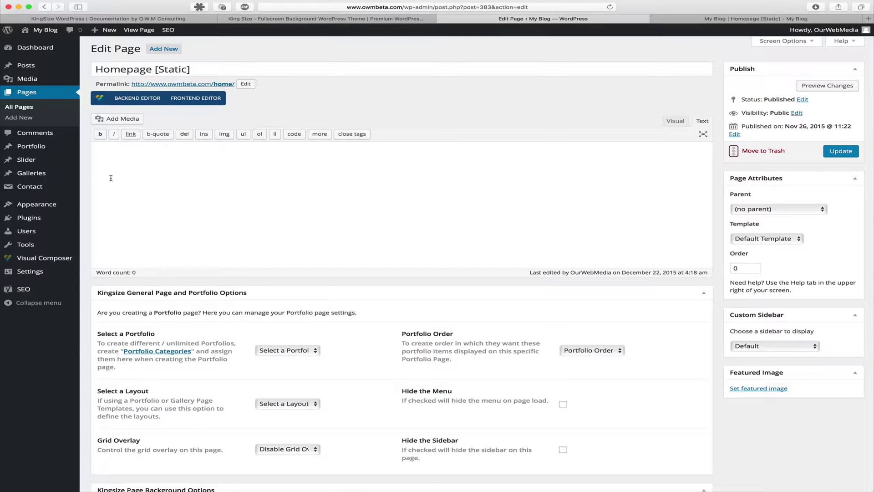
Step: In Settings > Reading, set a static front page of Homepage [Static] and save
mouse_move(46, 274)
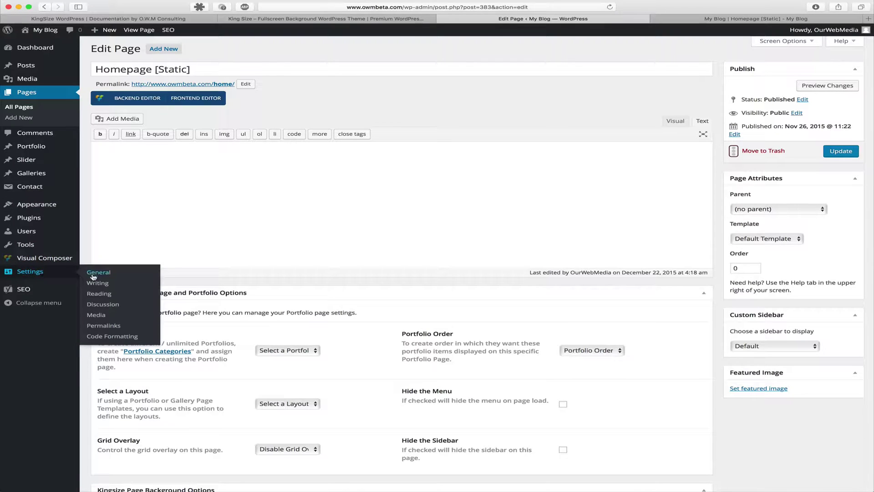
left_click(116, 296)
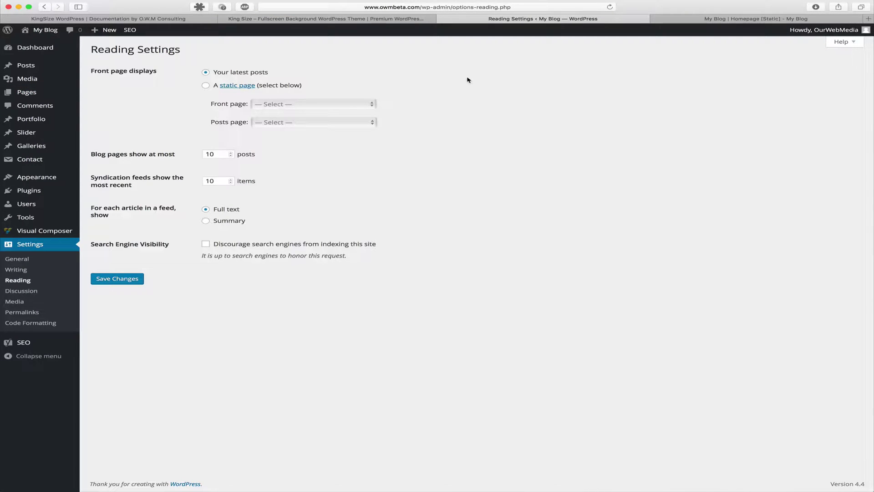
left_click(204, 86)
left_click(303, 105)
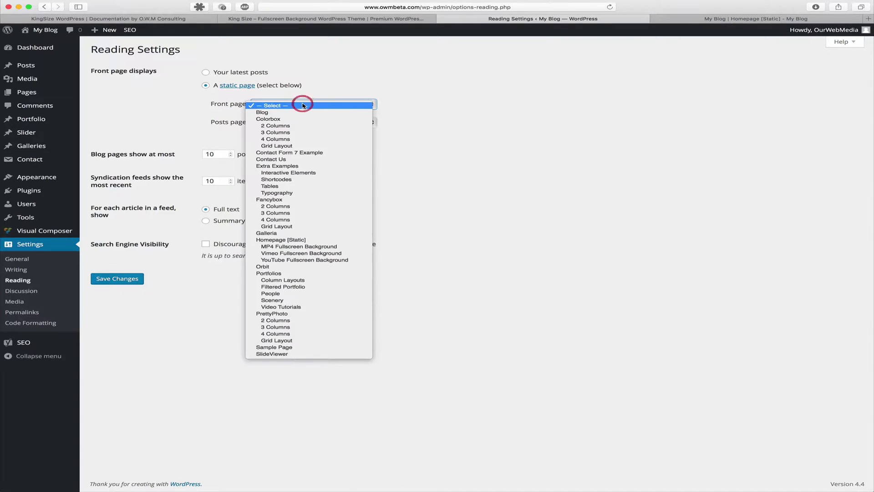
left_click(288, 240)
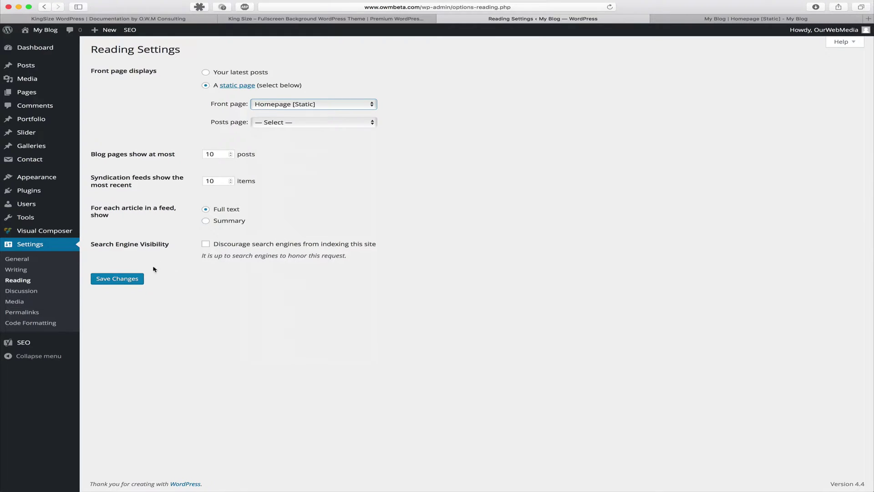
left_click(129, 279)
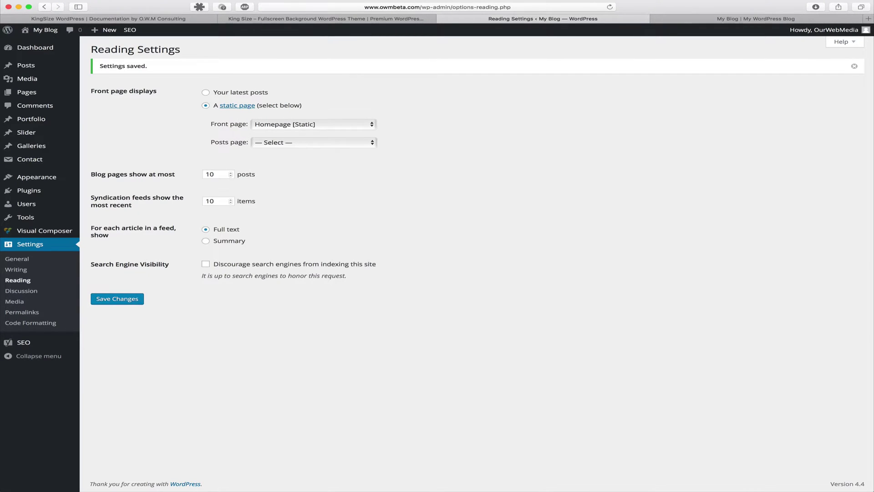
Step: Reload the live My Blog homepage in its front-end tab
left_click(791, 18)
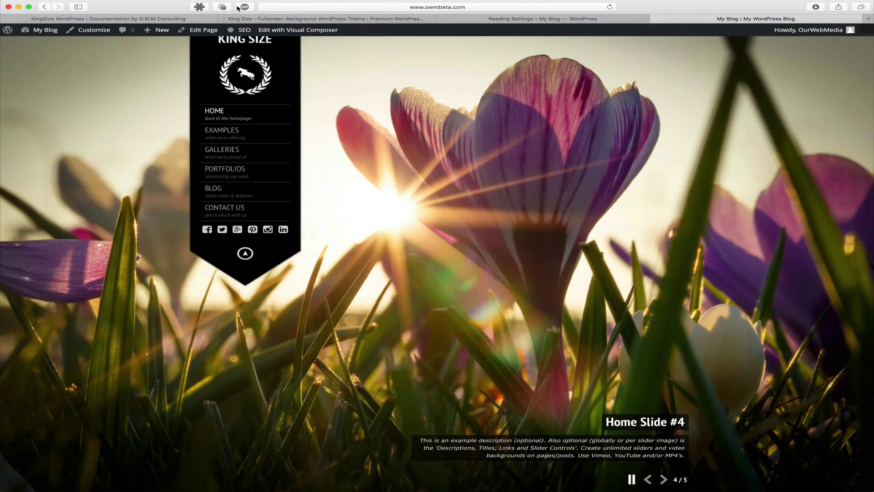
left_click(609, 7)
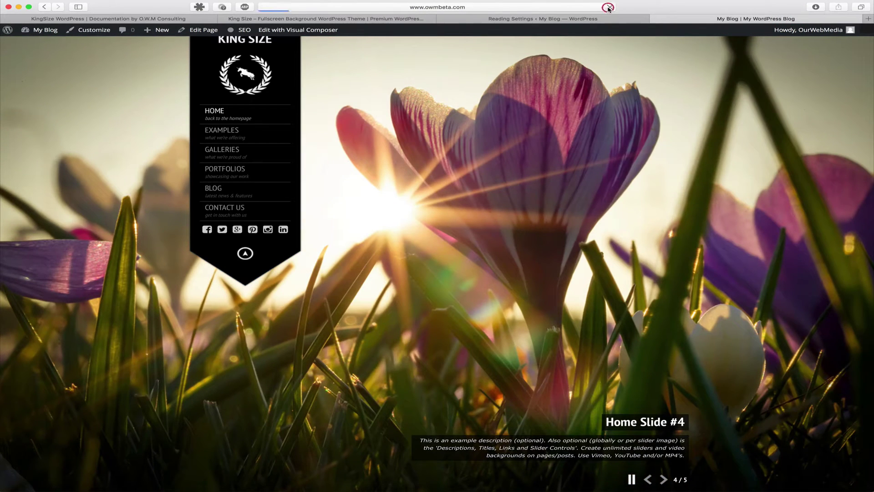